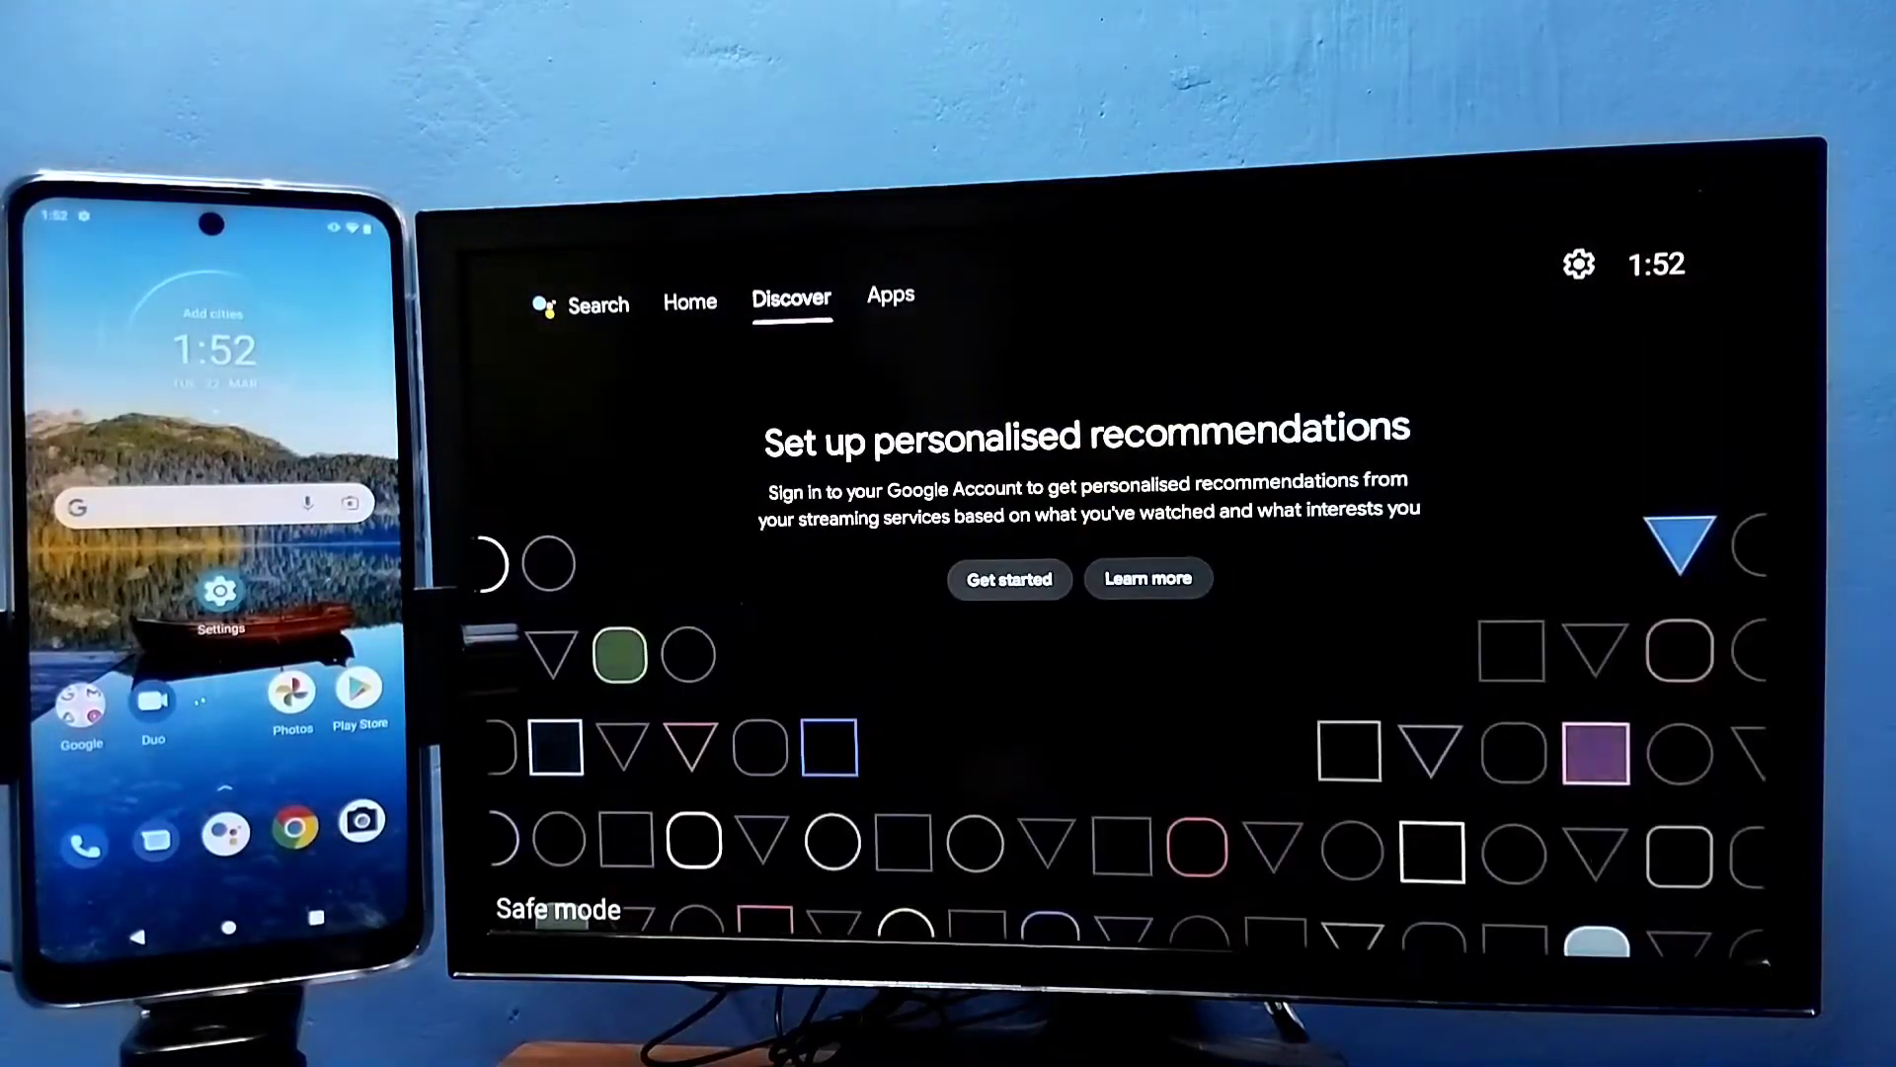
pyautogui.press('Right')
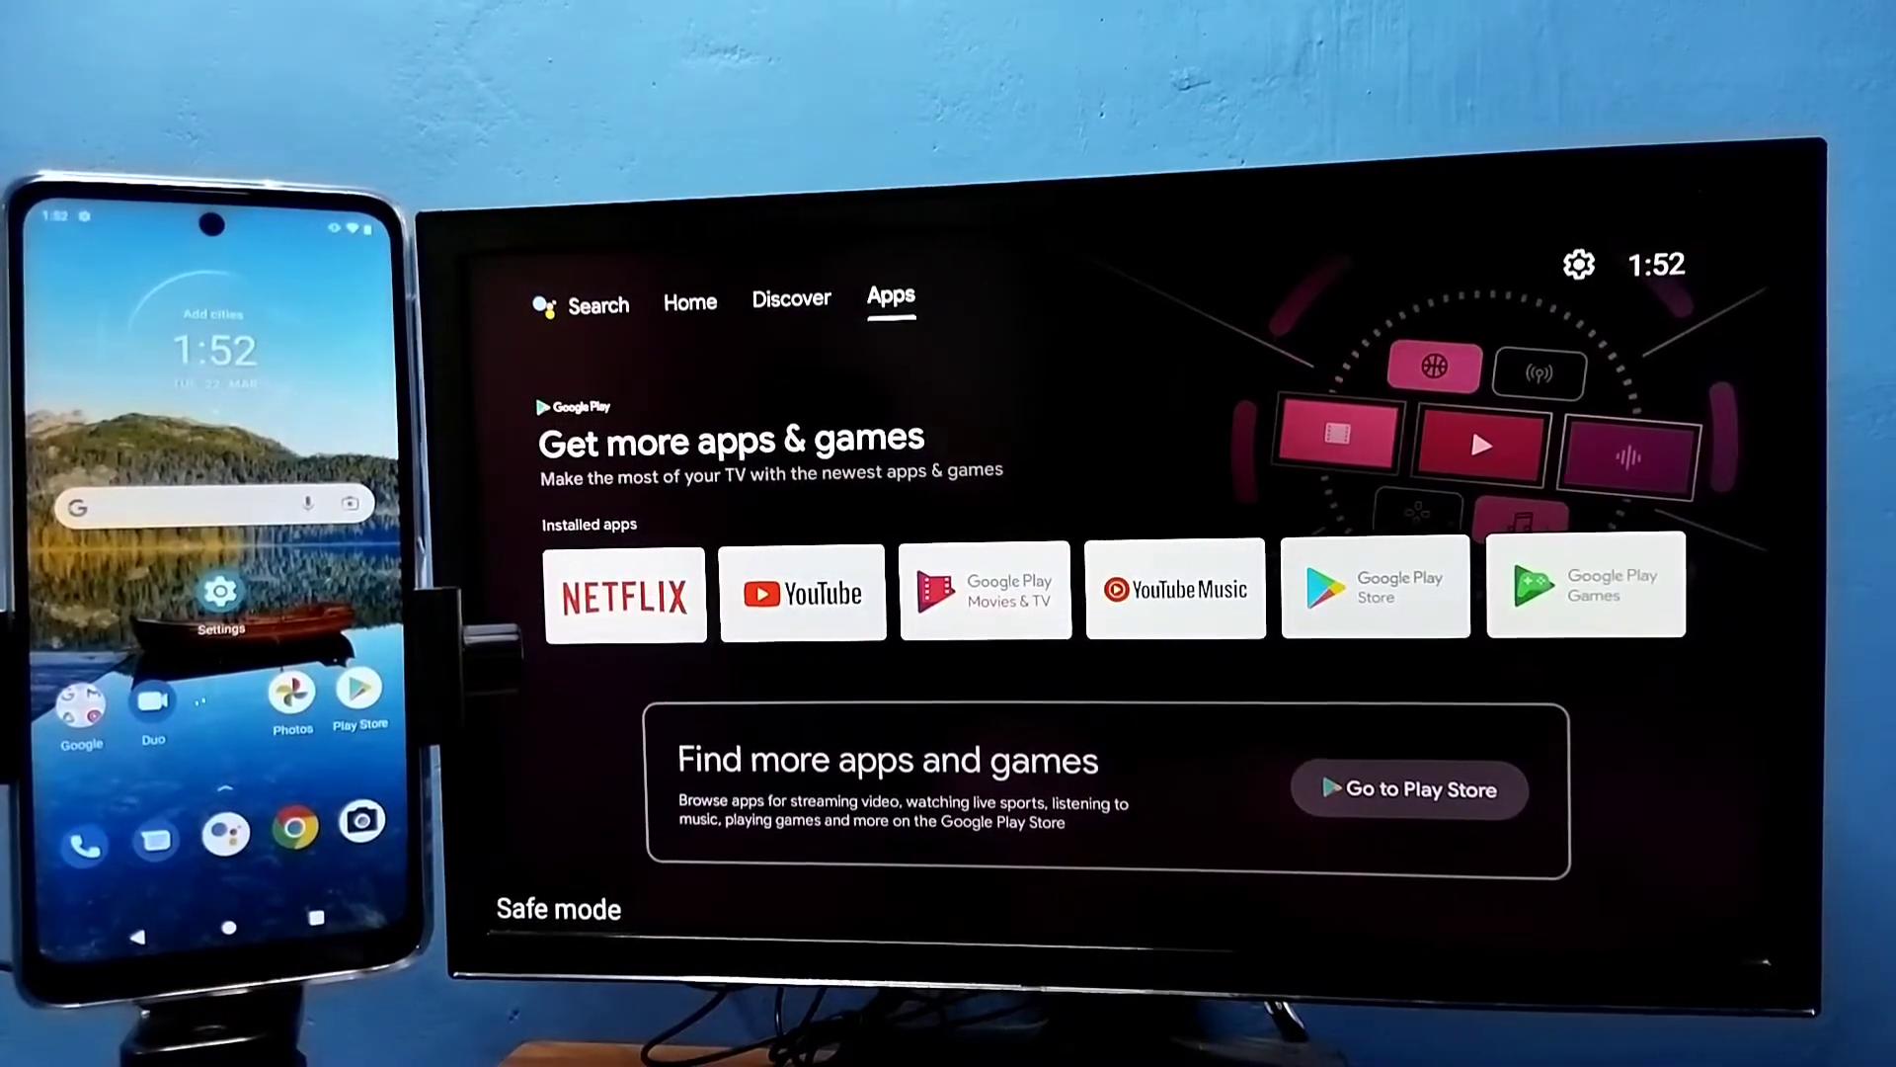
# Step: Move from the Discover tab to the Apps tab and focus the Settings gear
pyautogui.press('Left')
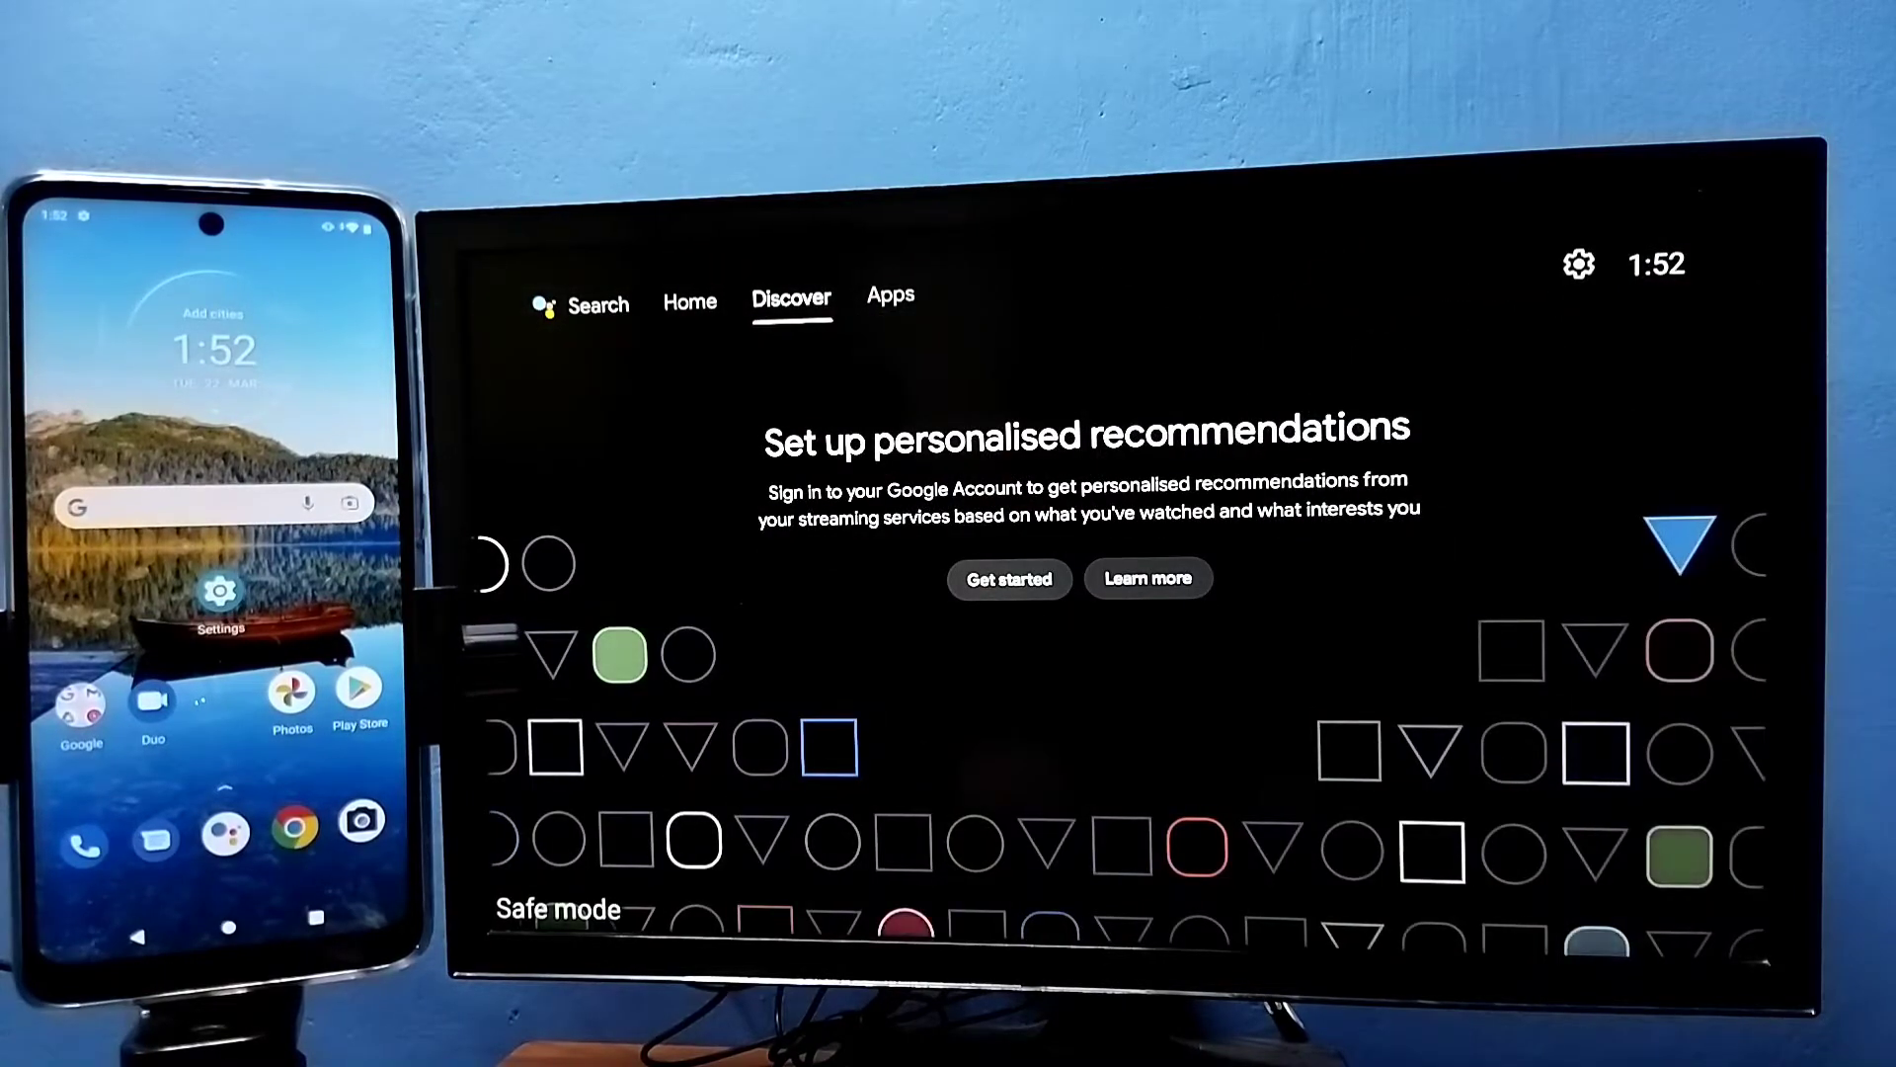
pyautogui.press('Right')
pyautogui.press('Up')
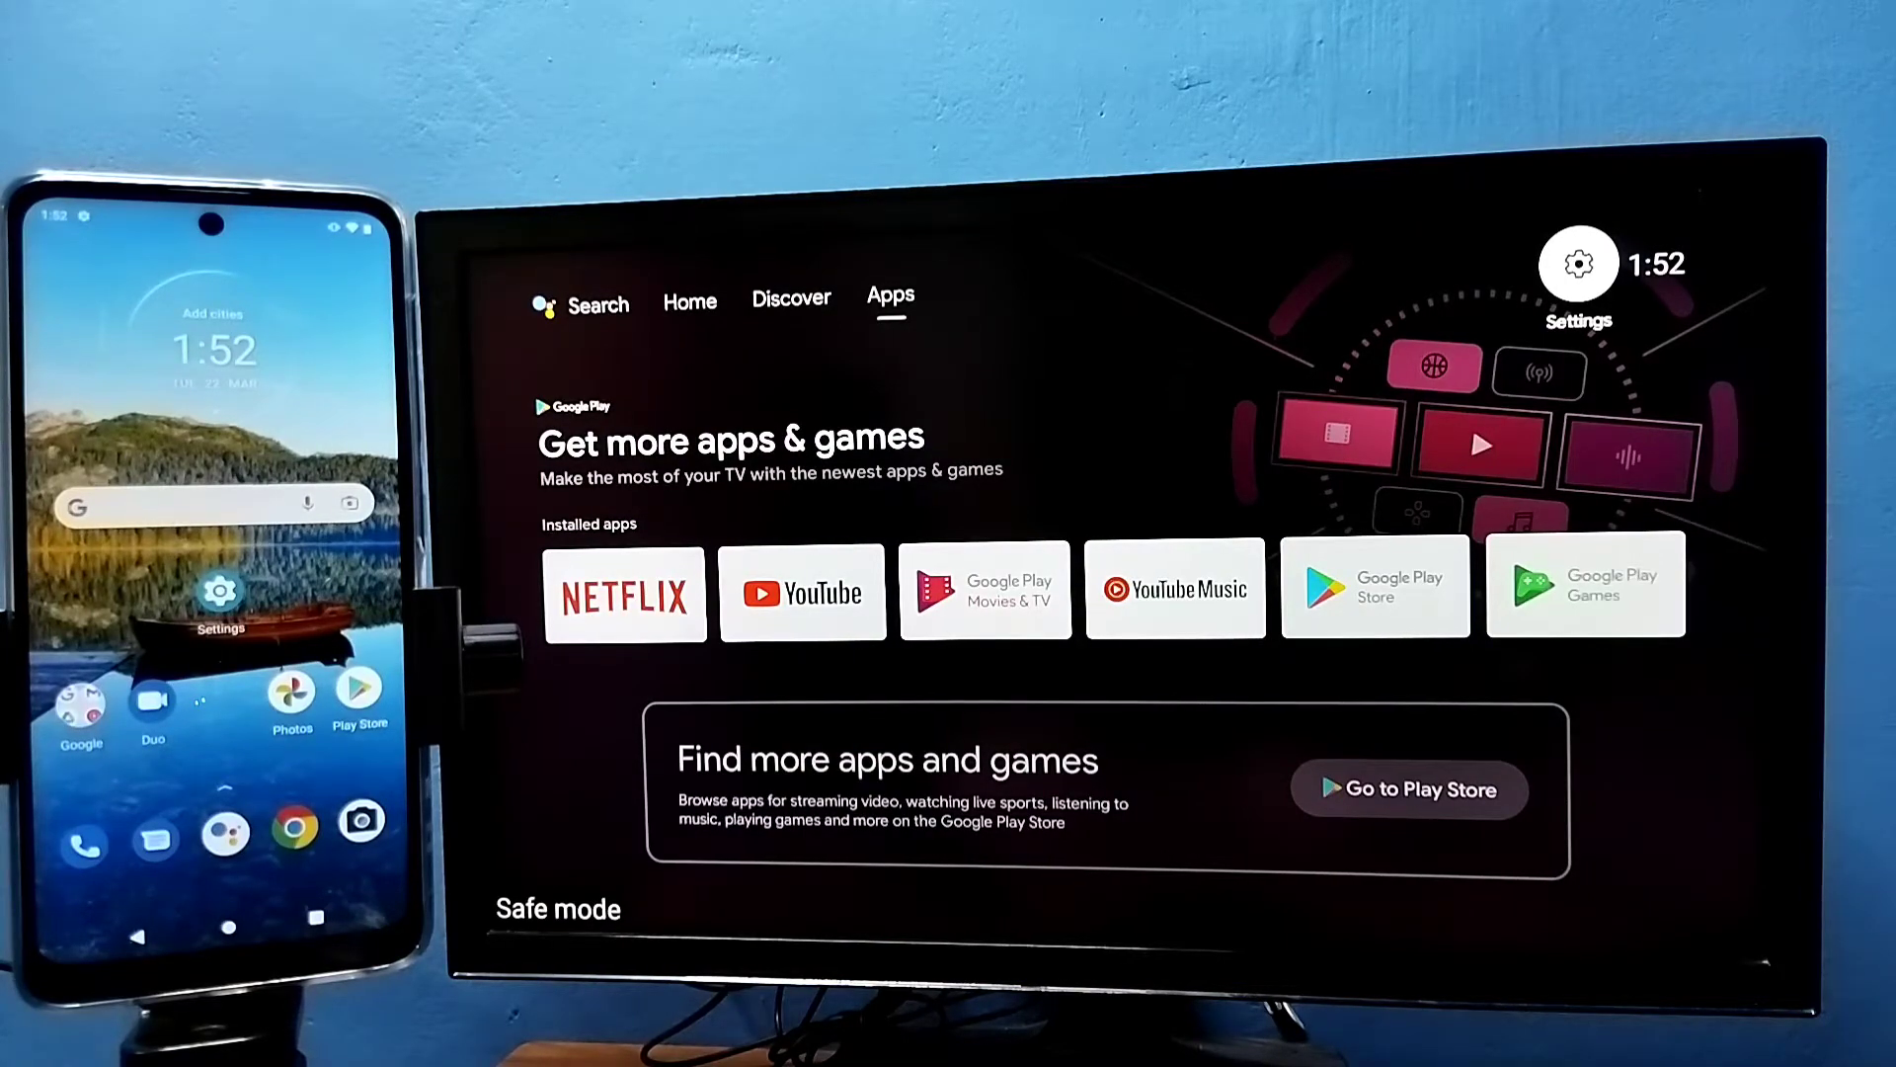
# Step: Open Settings > Network & Internet and highlight the connected bsnl1 Wi-Fi network
pyautogui.press('Return')
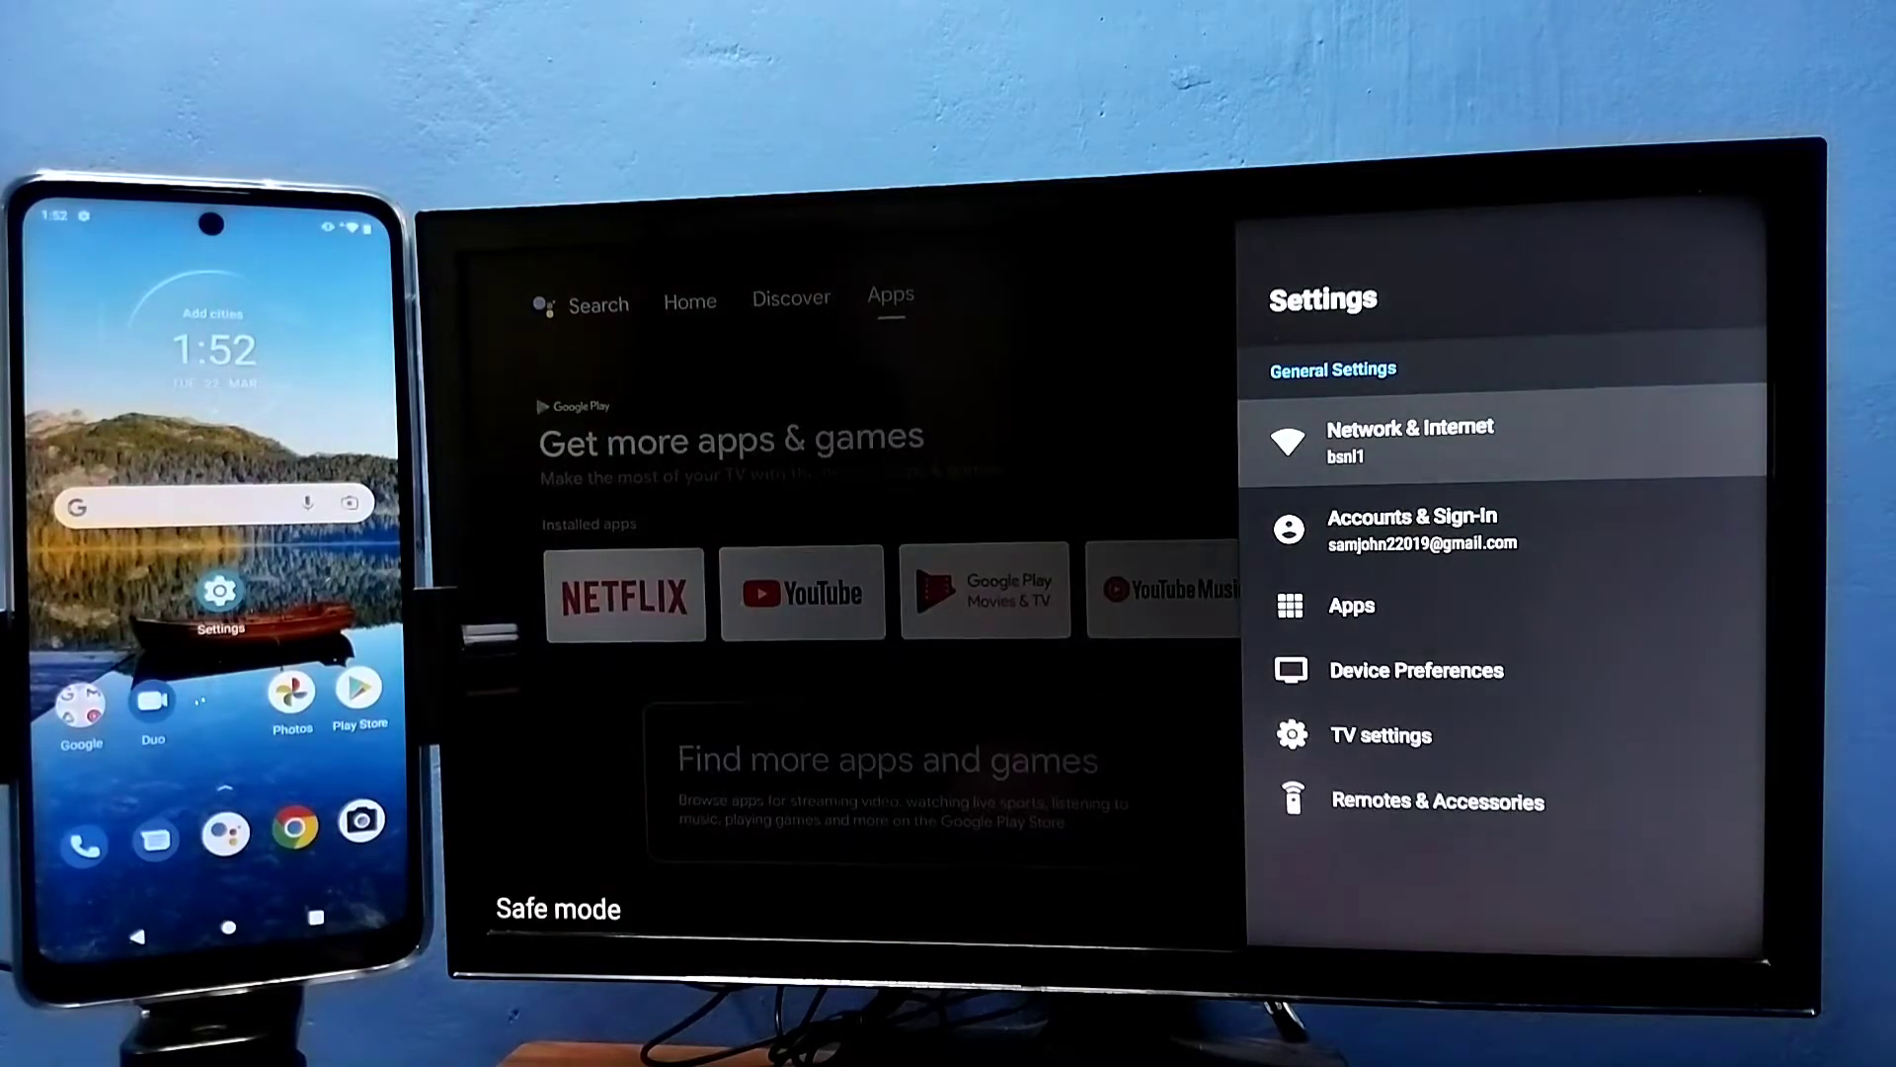
pyautogui.press('Return')
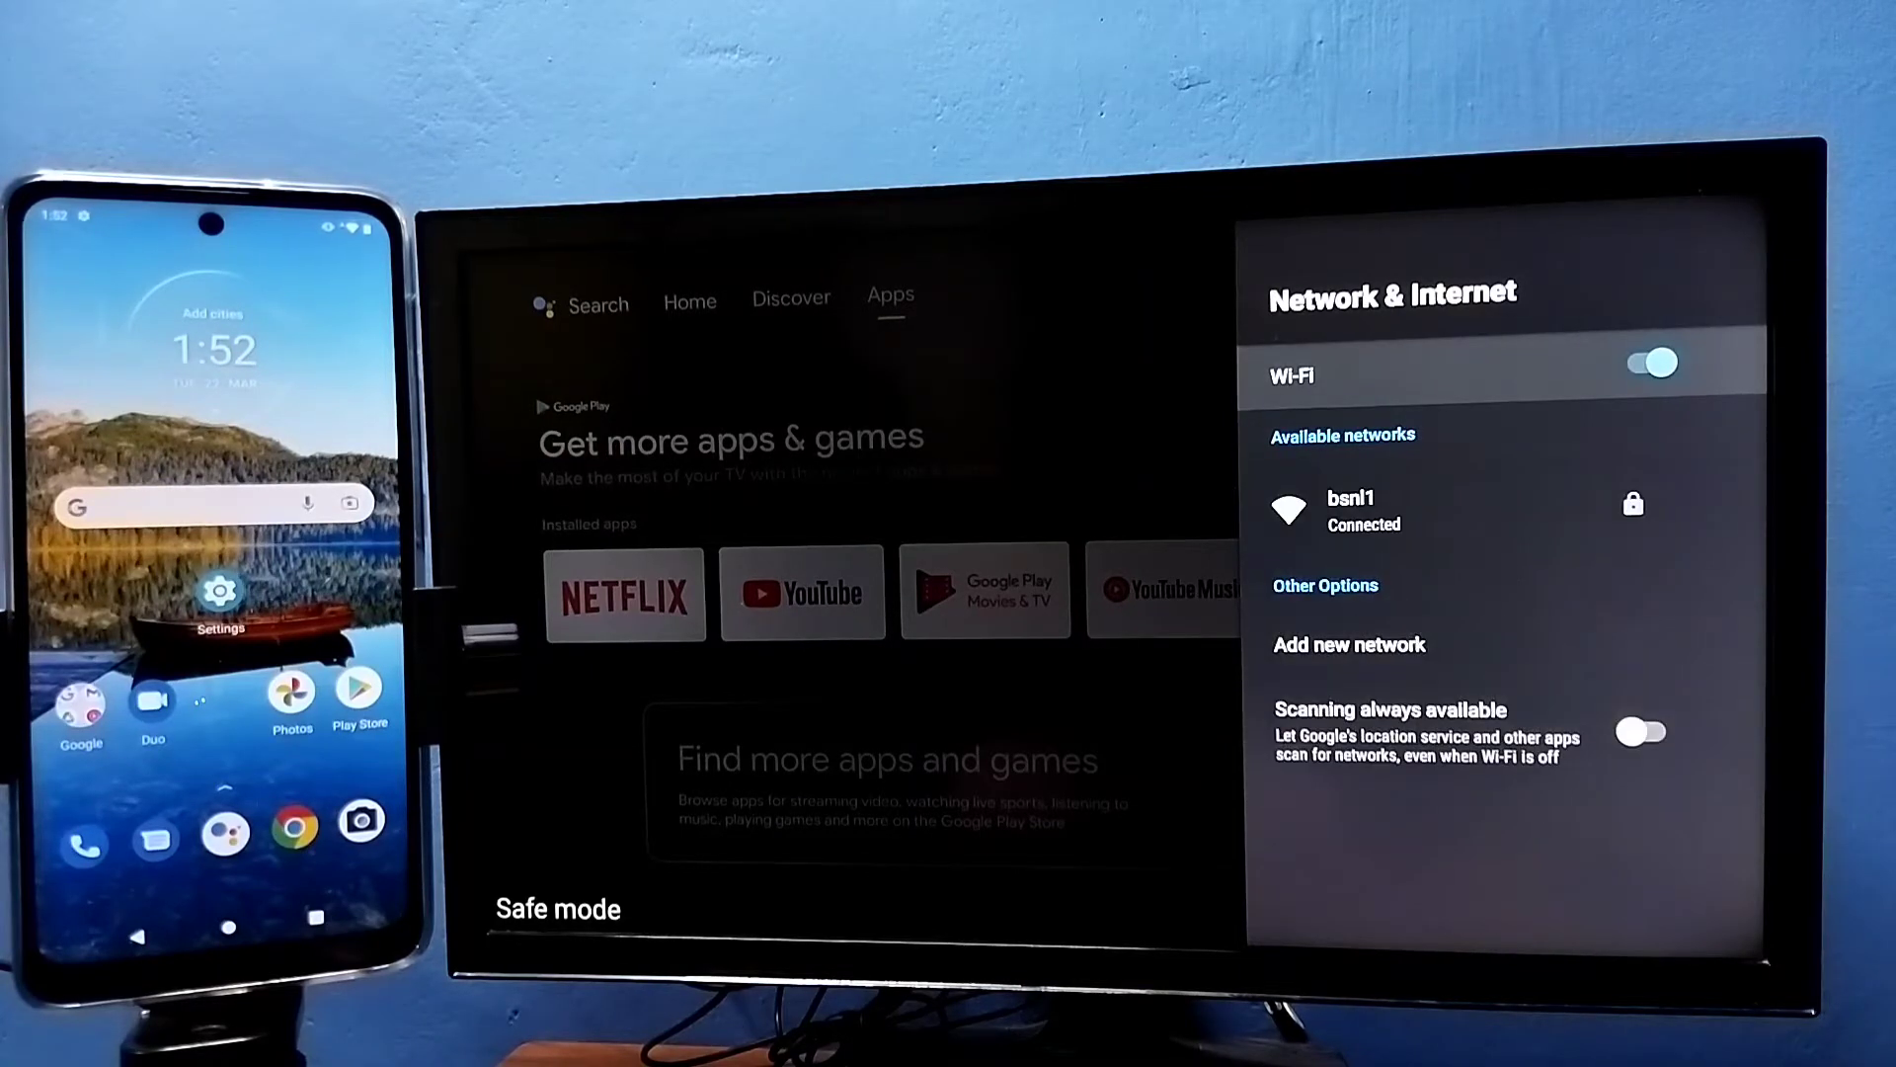
pyautogui.press('Down')
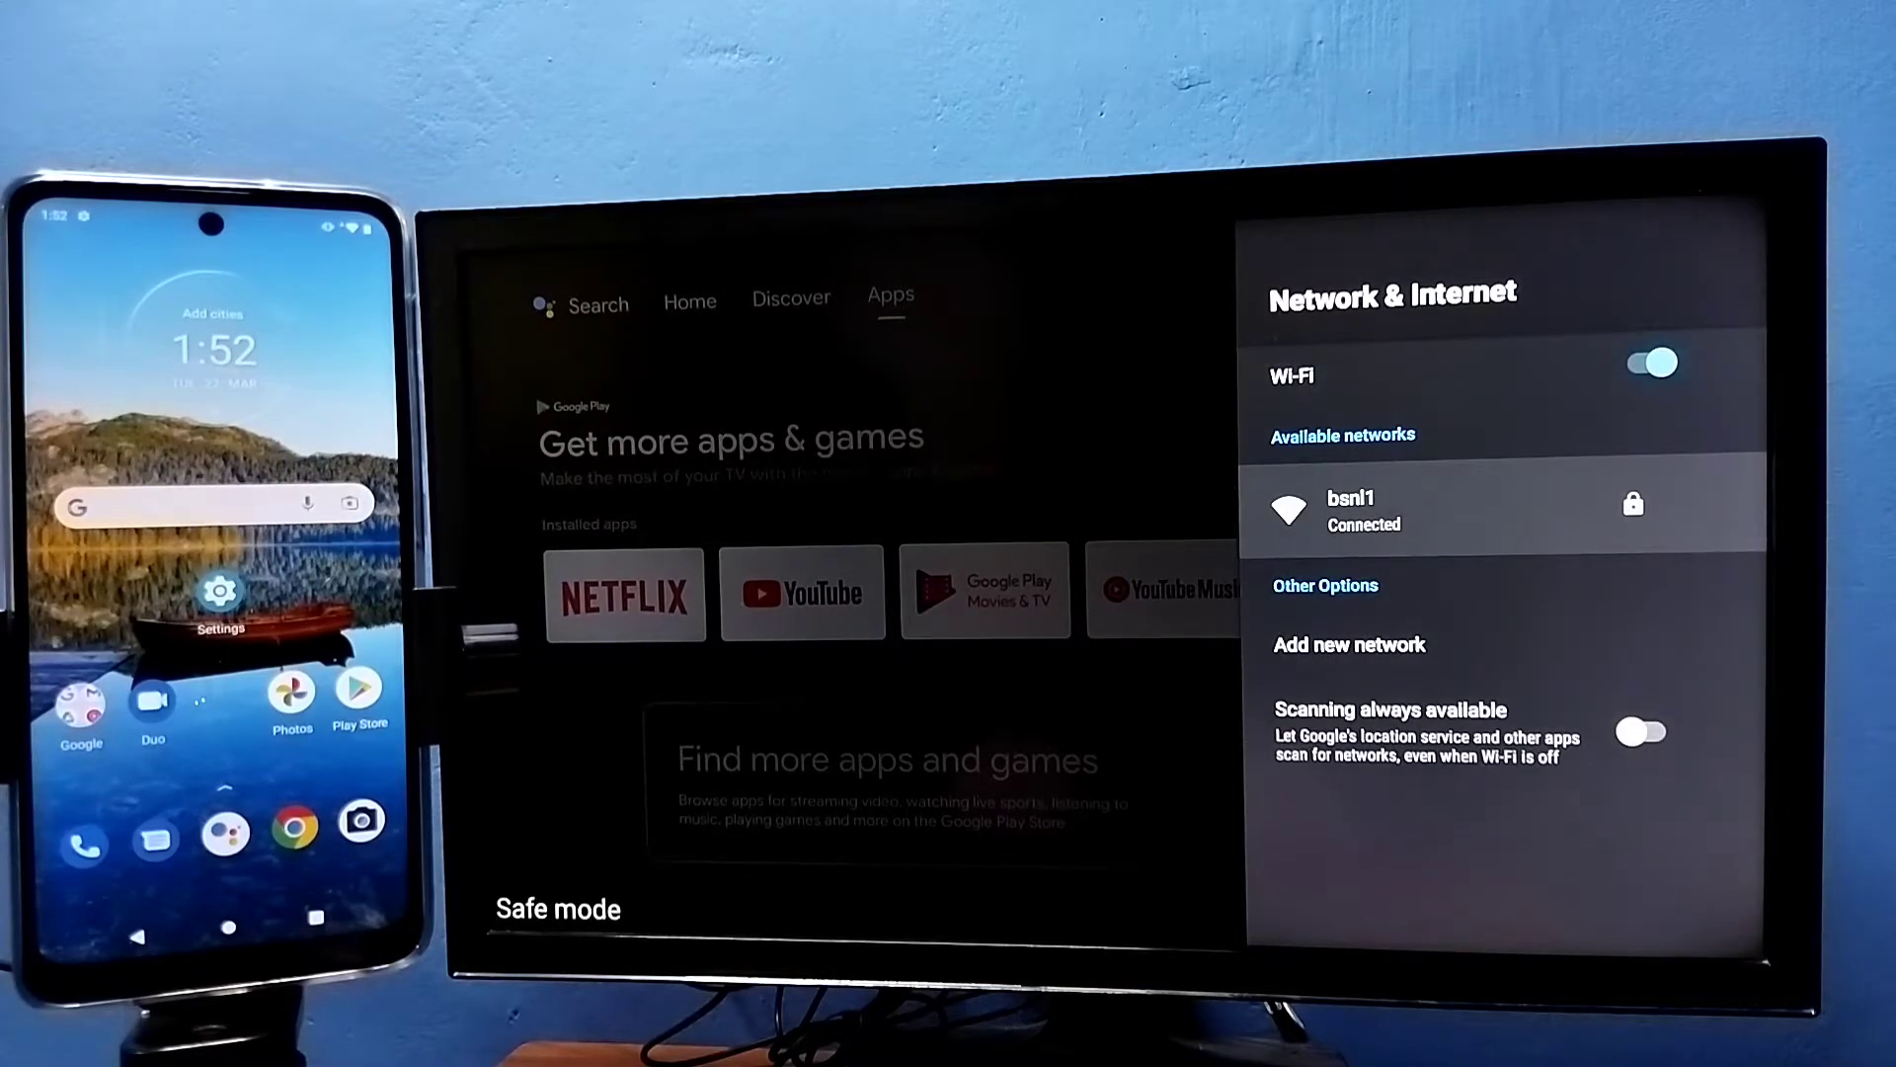